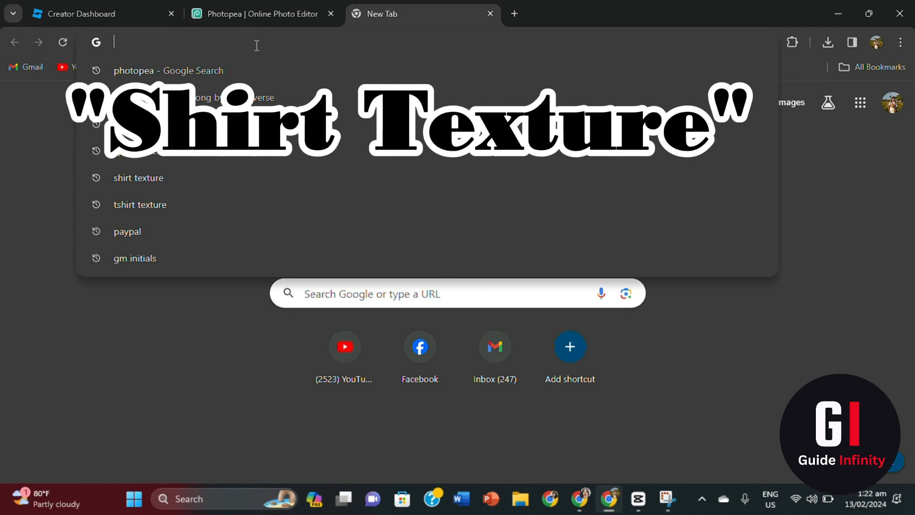
- Search Google for 'Shirt Texture' and show only image results
text(Shirt Texture)
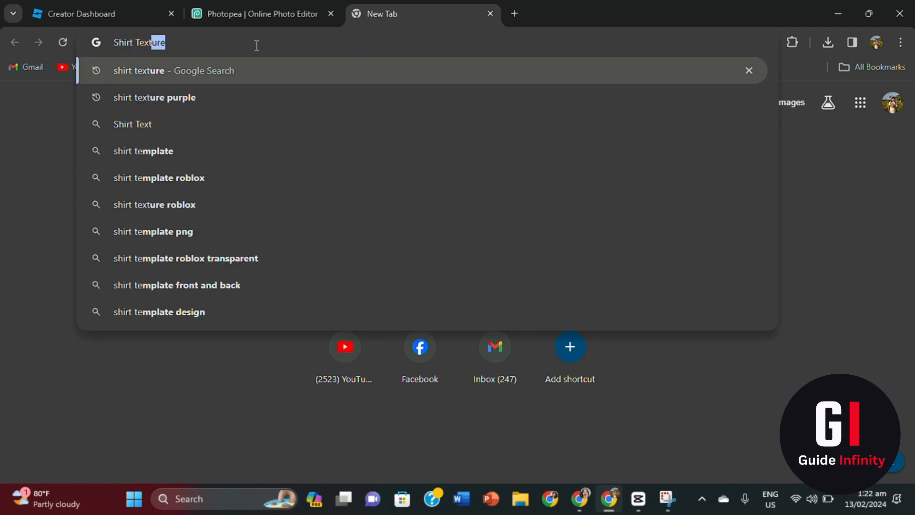
key(Return)
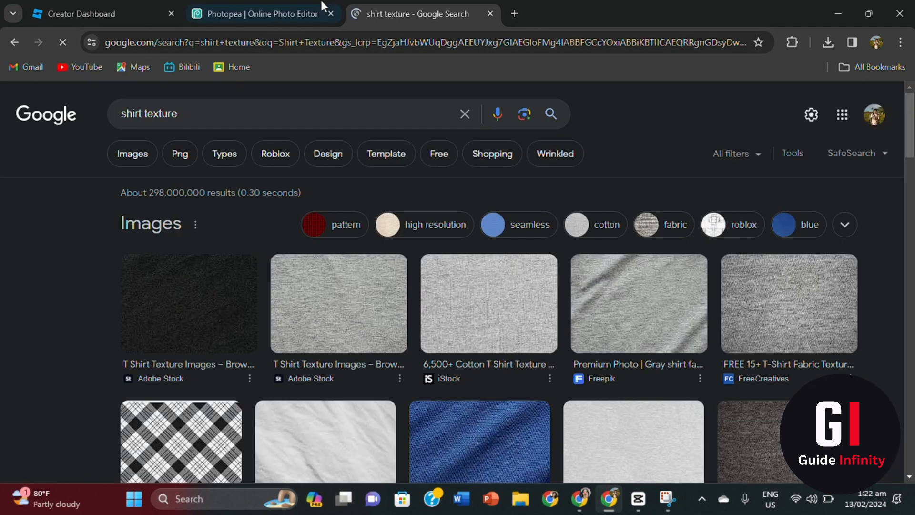
click(134, 153)
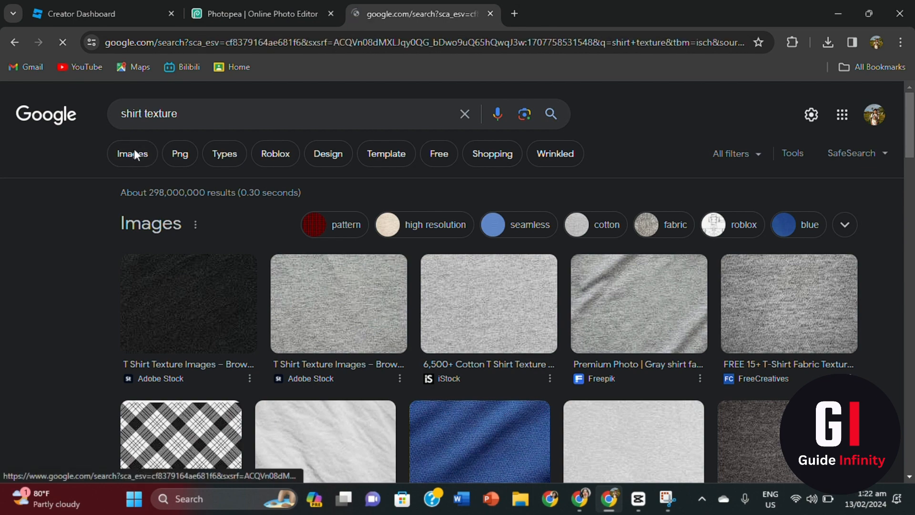
- Open the Dreamstime dark gray t-shirt texture result in the preview panel
scroll(466, 270, down, 5)
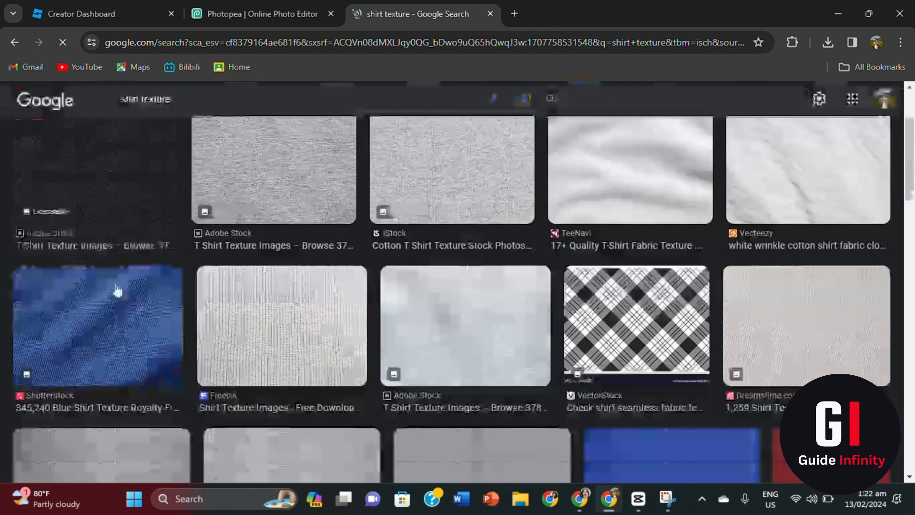
scroll(505, 262, down, 5)
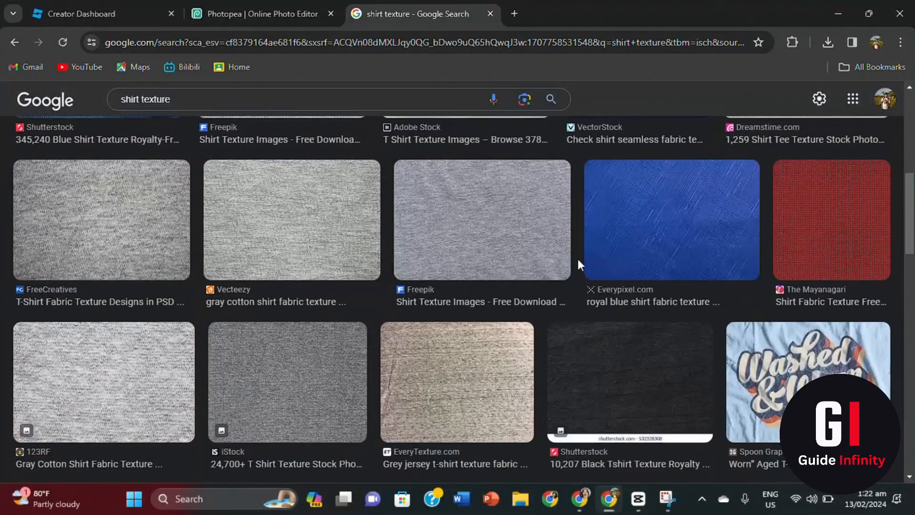
scroll(317, 306, down, 3)
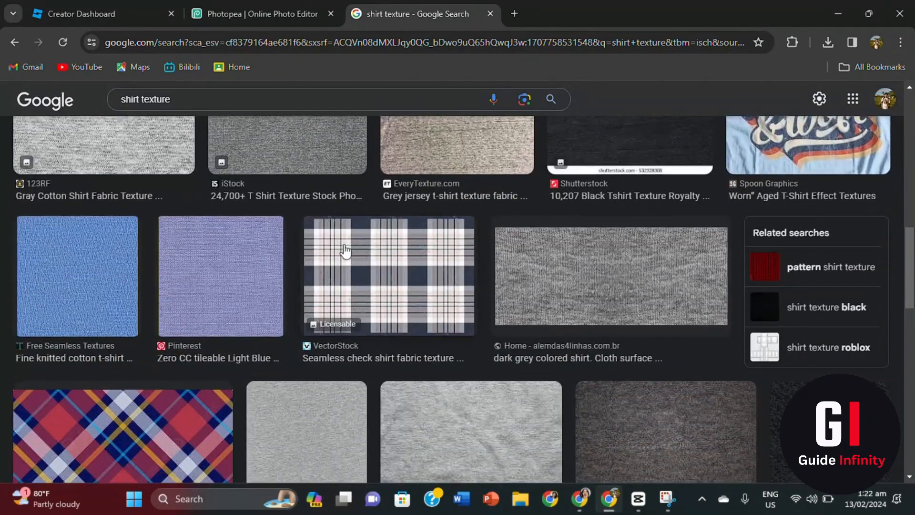
scroll(446, 309, down, 3)
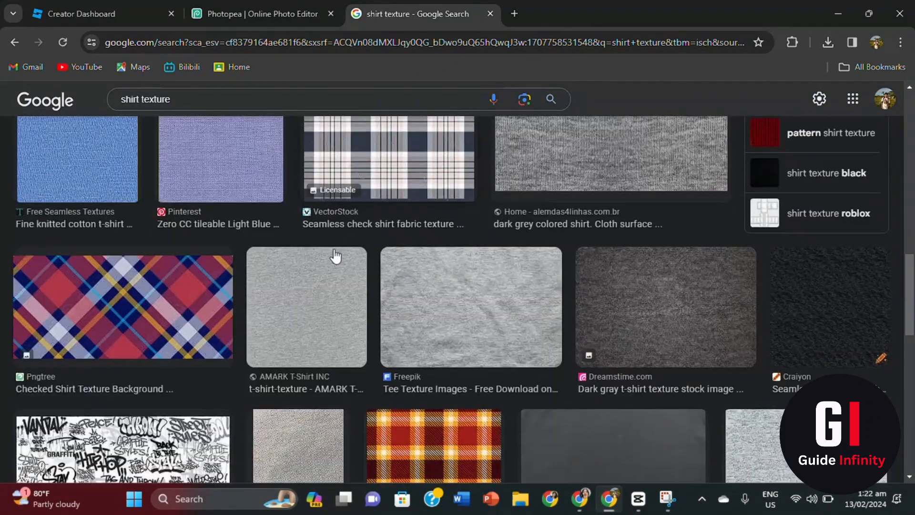
click(644, 293)
scroll(701, 300, down, 5)
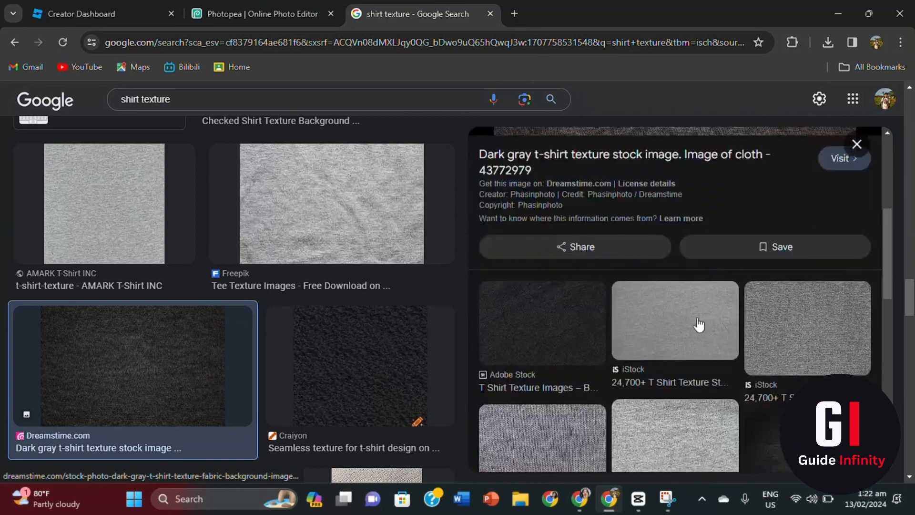
scroll(702, 344, up, 5)
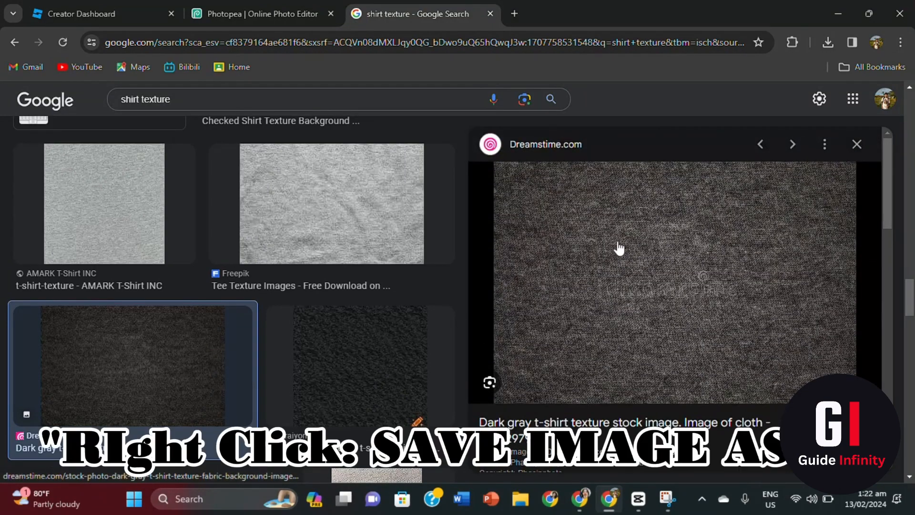
- Save the dark gray texture preview image as a .webp file in Downloads
right_click(617, 244)
mouse_move(710, 437)
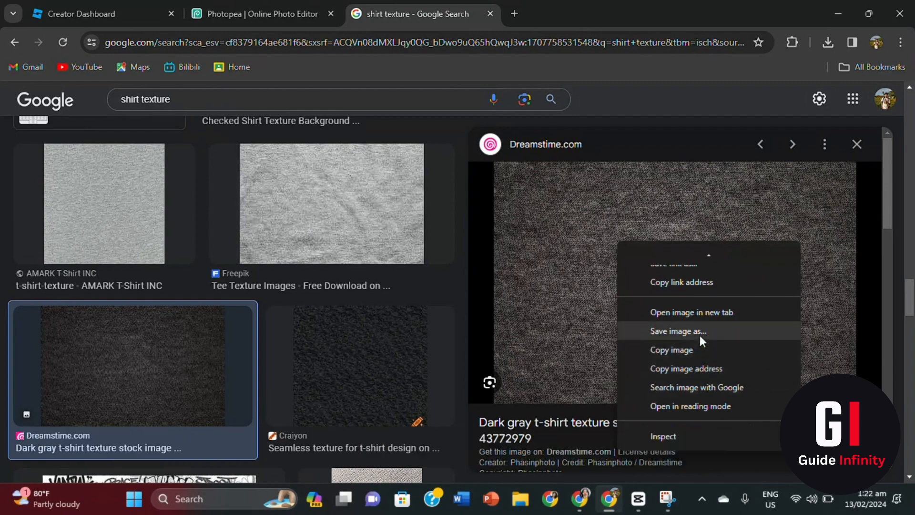
click(700, 335)
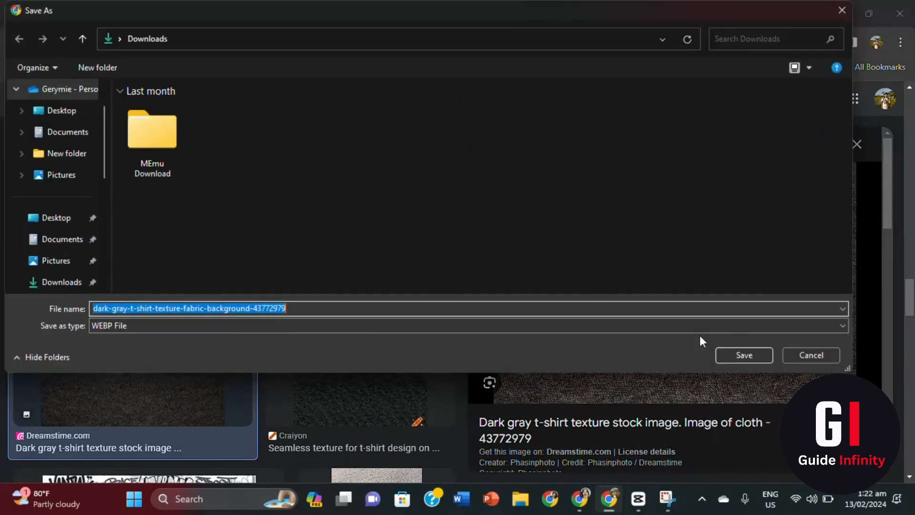
click(48, 282)
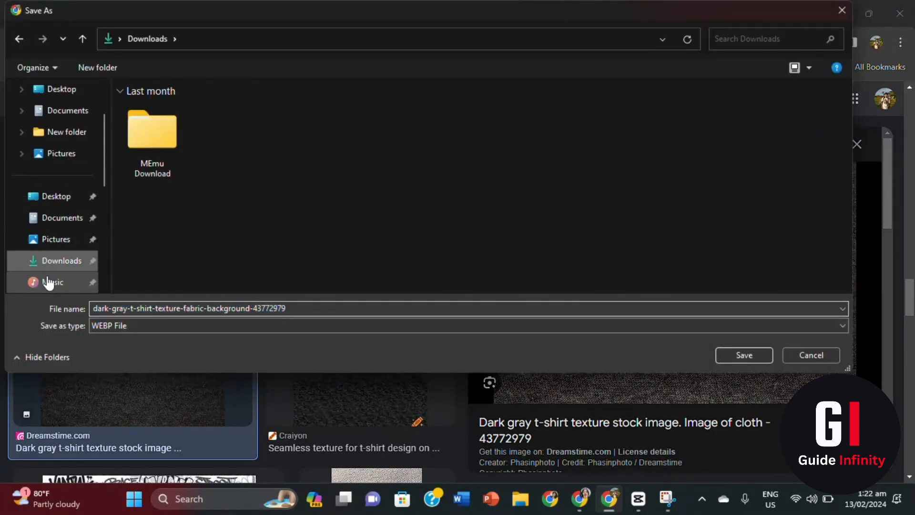
click(745, 351)
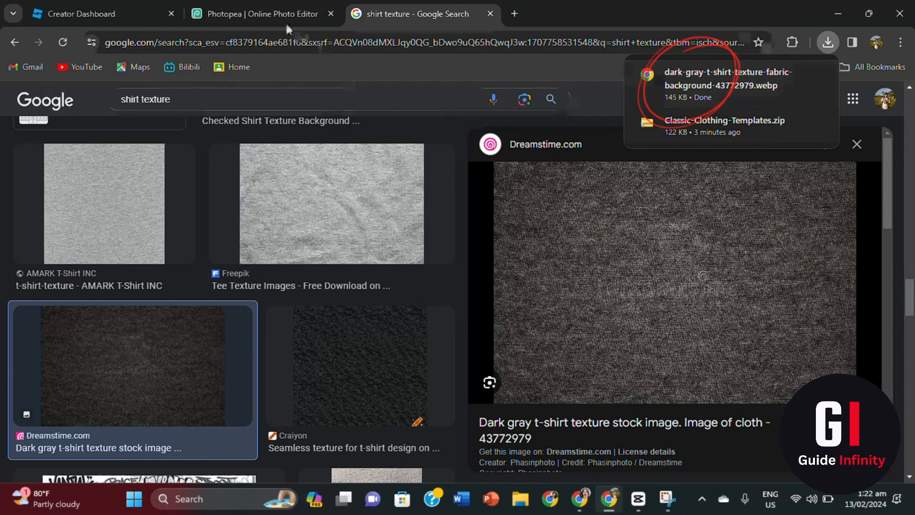
click(258, 16)
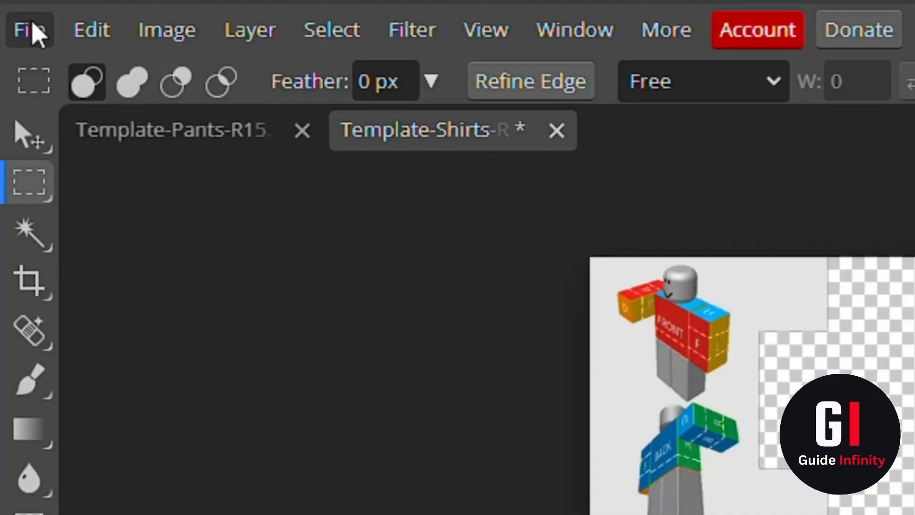
- Place the downloaded dark-gray texture file into the shirt template with Open & Place
click(14, 90)
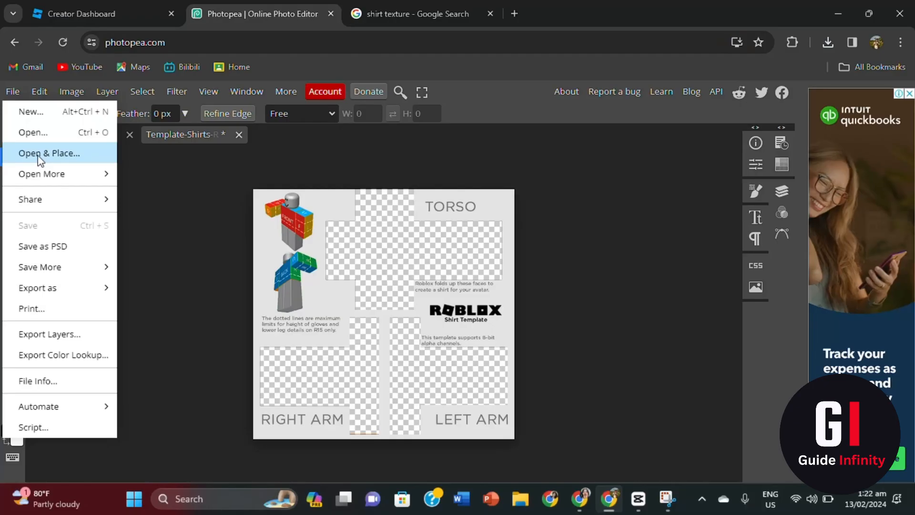
click(88, 179)
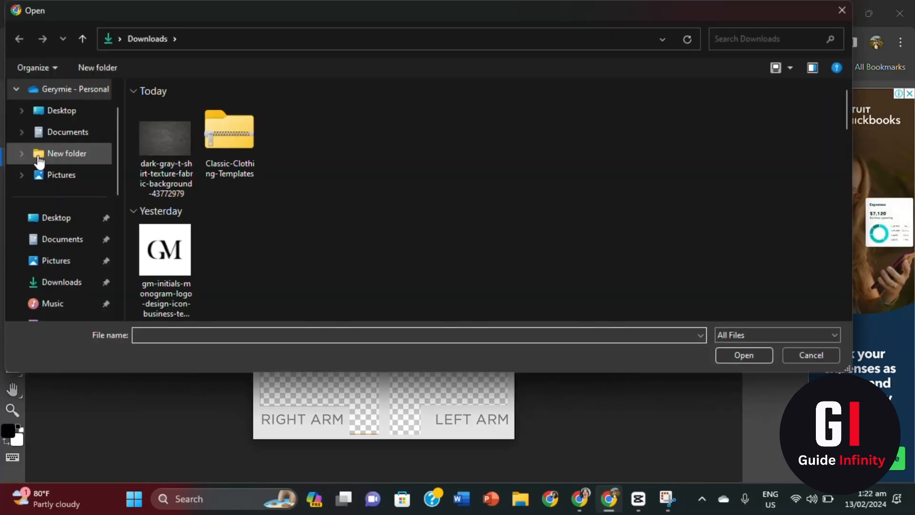
click(158, 150)
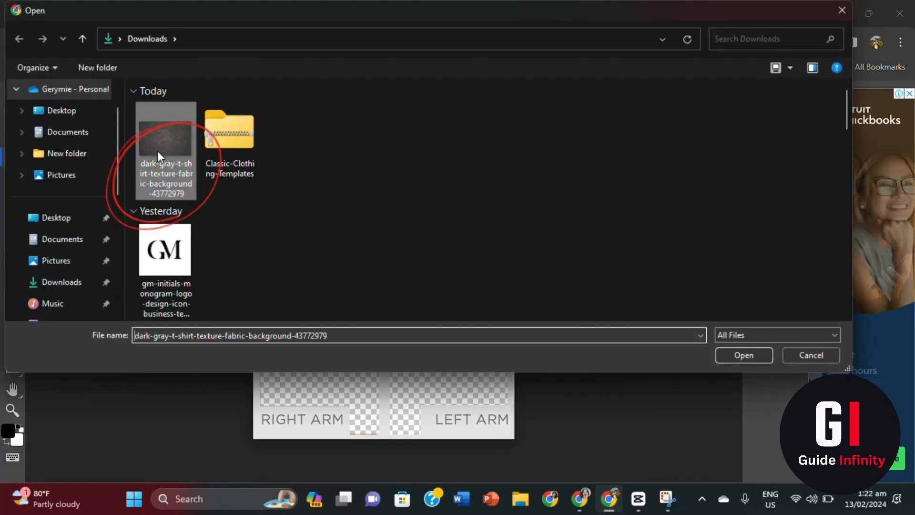
click(757, 357)
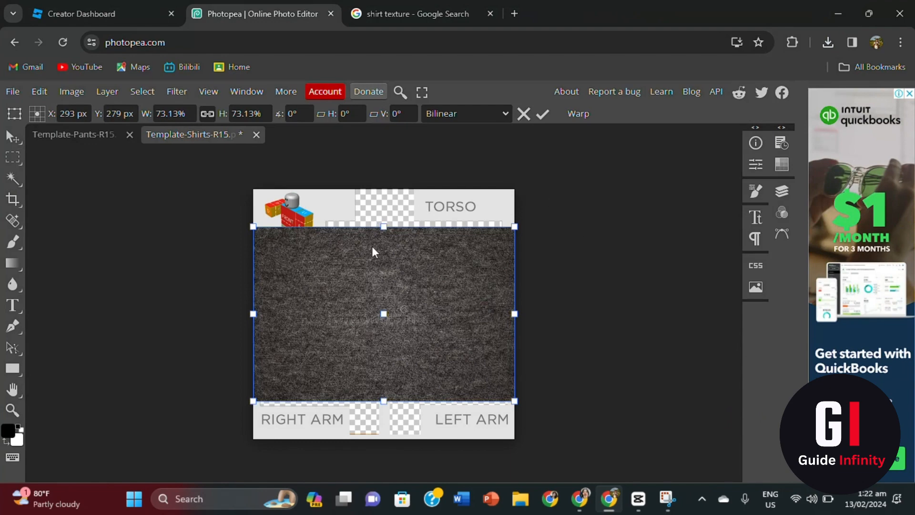
- Scale the texture up slightly and move its layer below the Background layer
drag(383, 401, 383, 408)
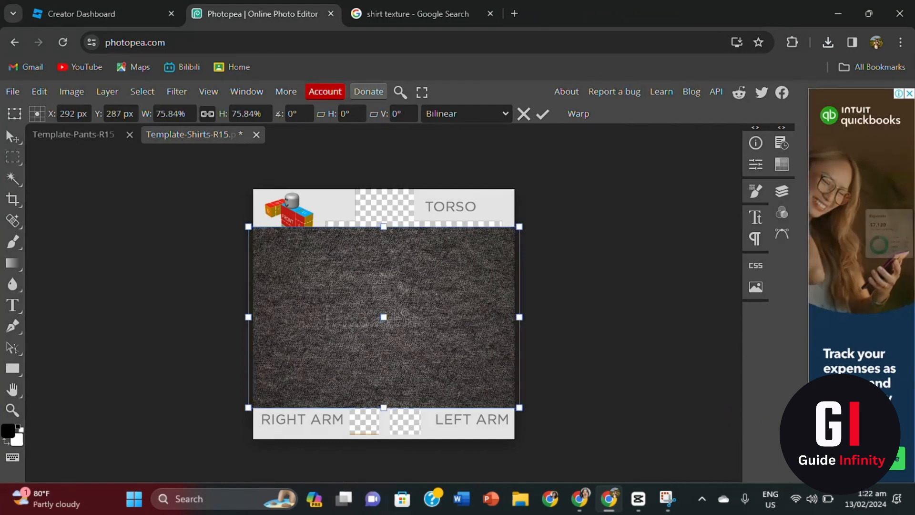
click(782, 192)
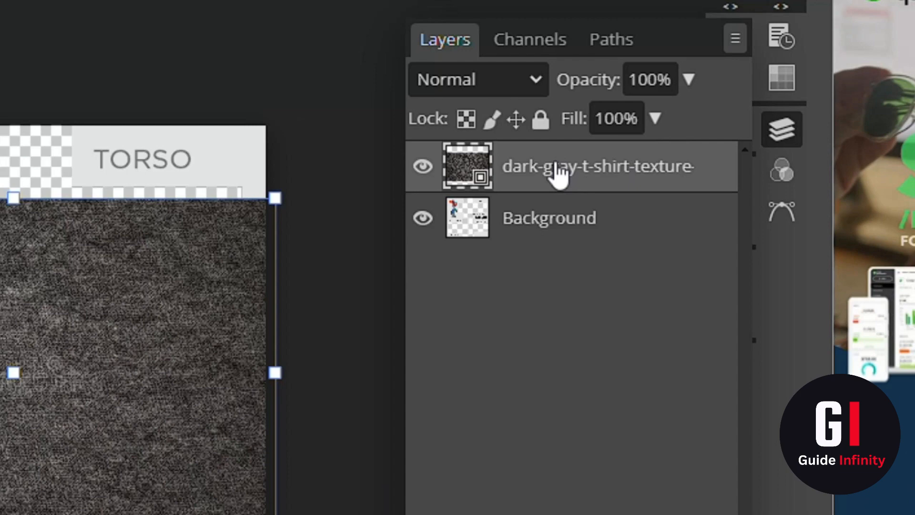
drag(555, 164, 558, 241)
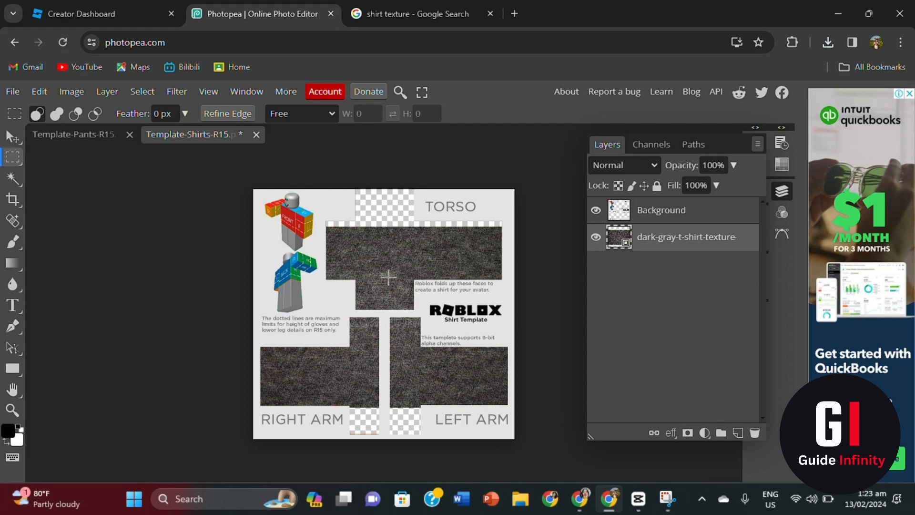
- Stretch the texture to about 92.13% so it covers the torso and arms, then commit
click(9, 139)
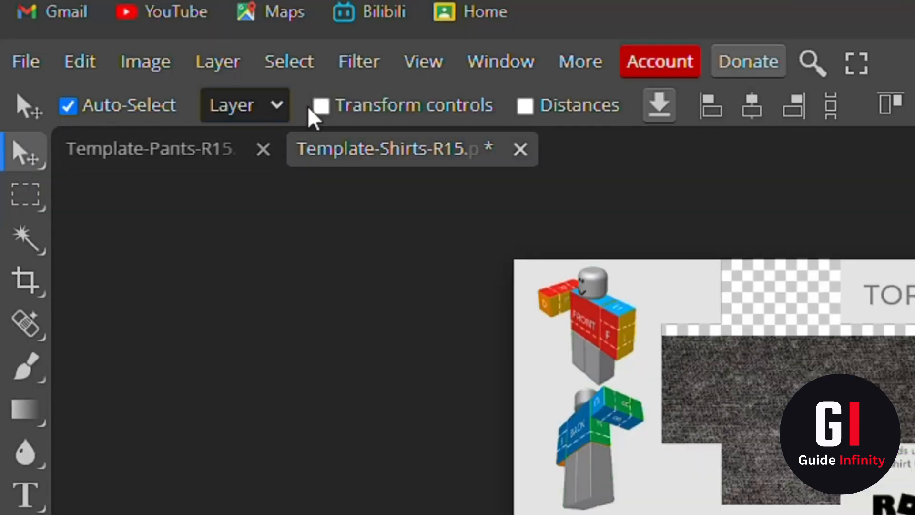
click(326, 110)
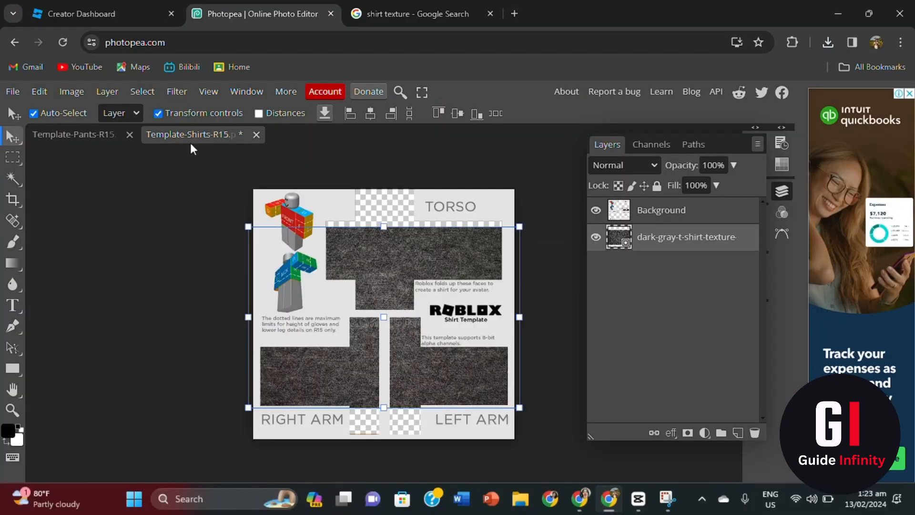
drag(383, 225, 390, 189)
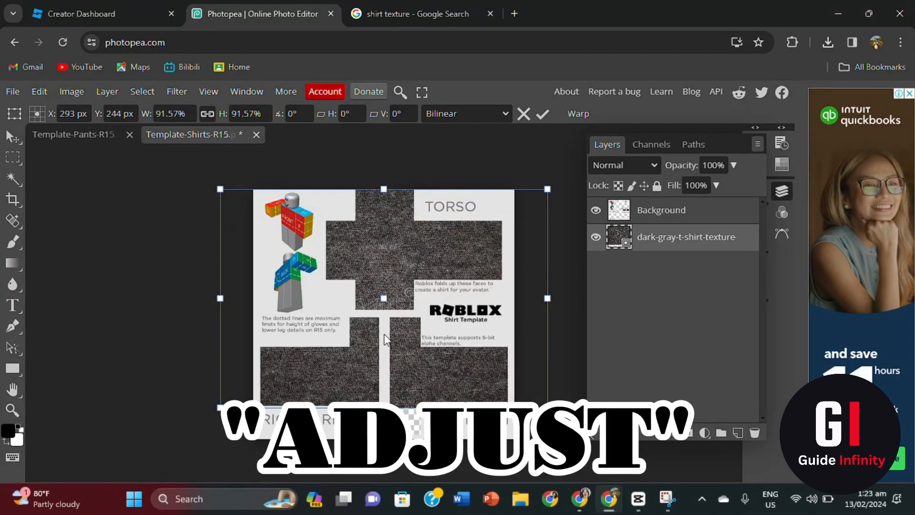
drag(382, 314, 381, 313)
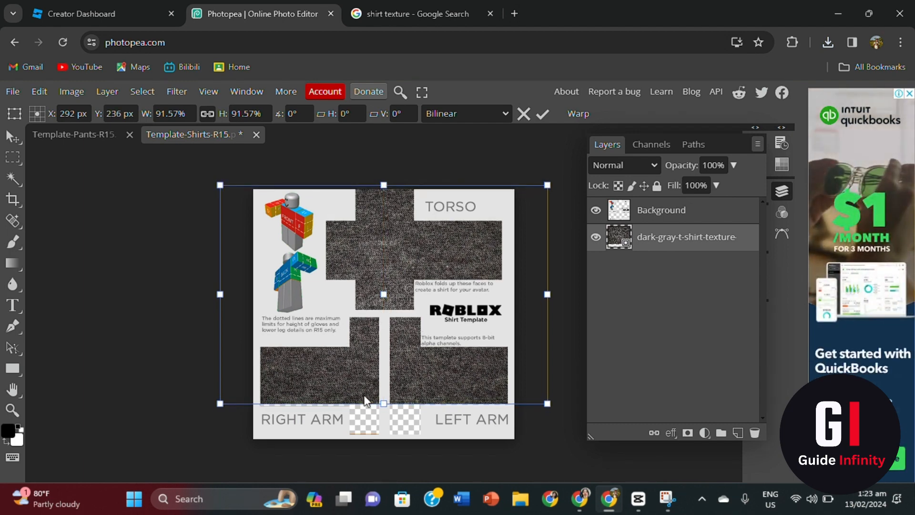
drag(383, 399, 384, 404)
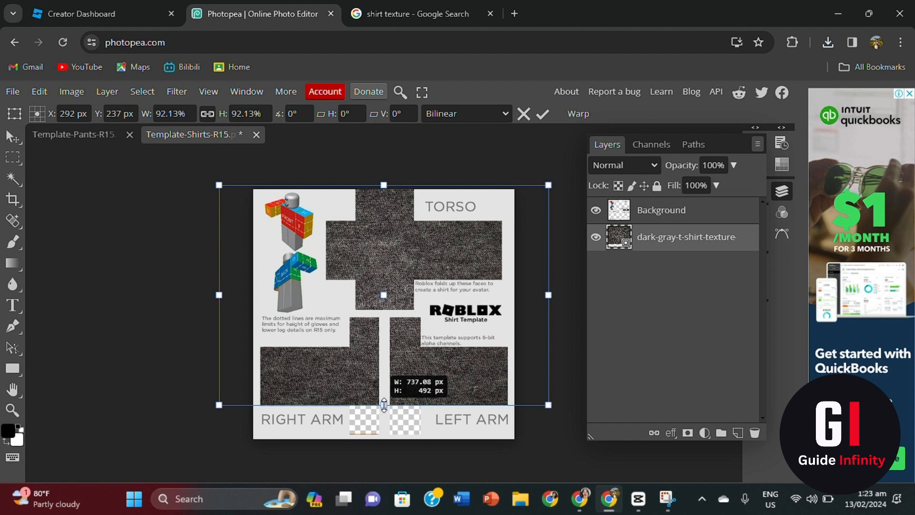
drag(384, 405, 384, 406)
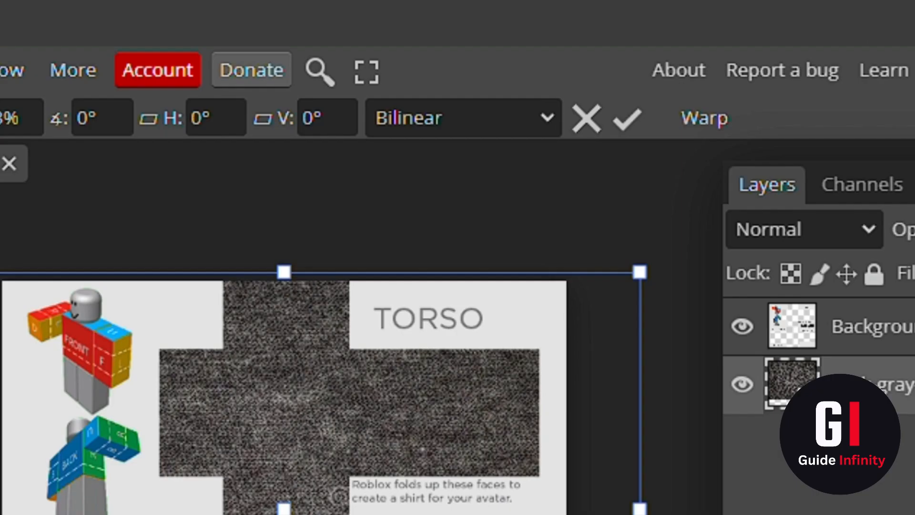
click(635, 126)
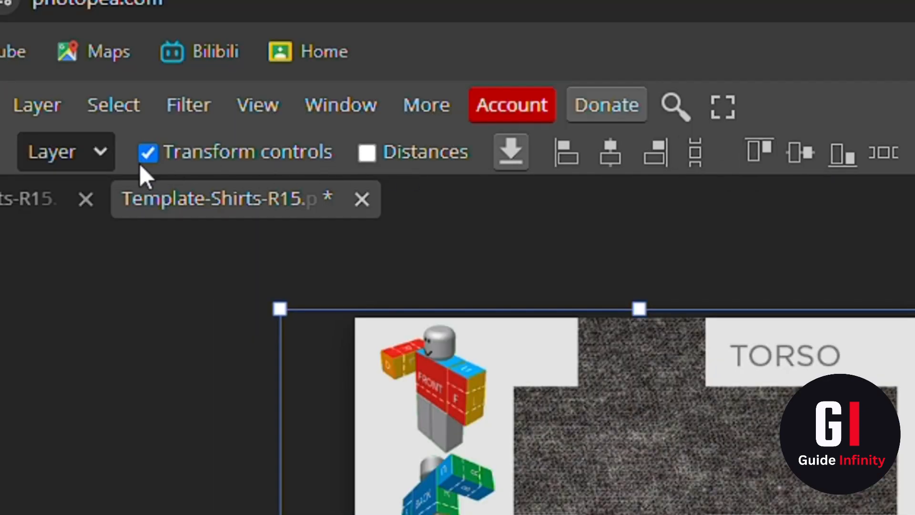
click(140, 160)
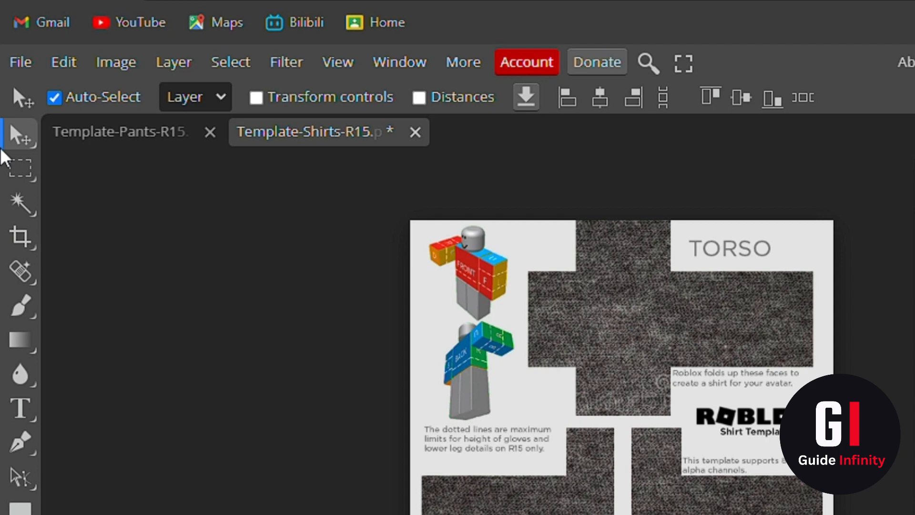
- Place the gm-initials-monogram logo from Downloads into the template as a new layer
click(28, 61)
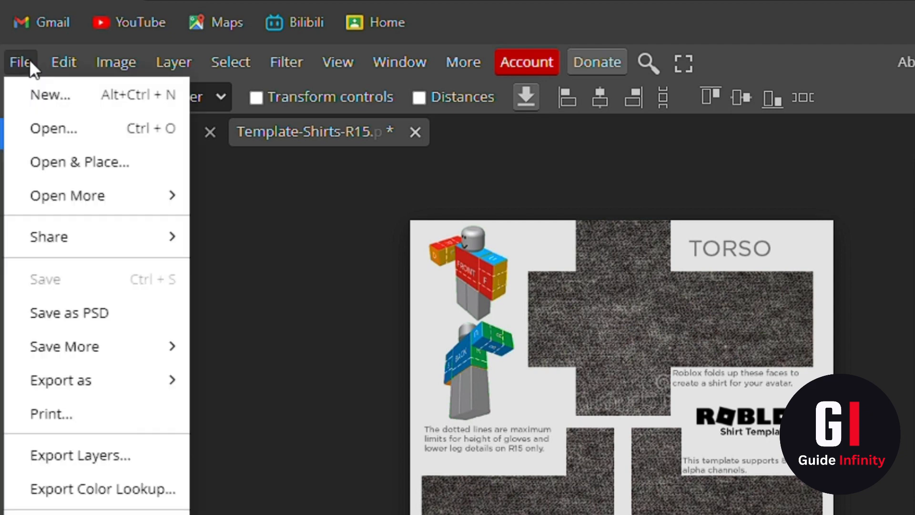
click(50, 164)
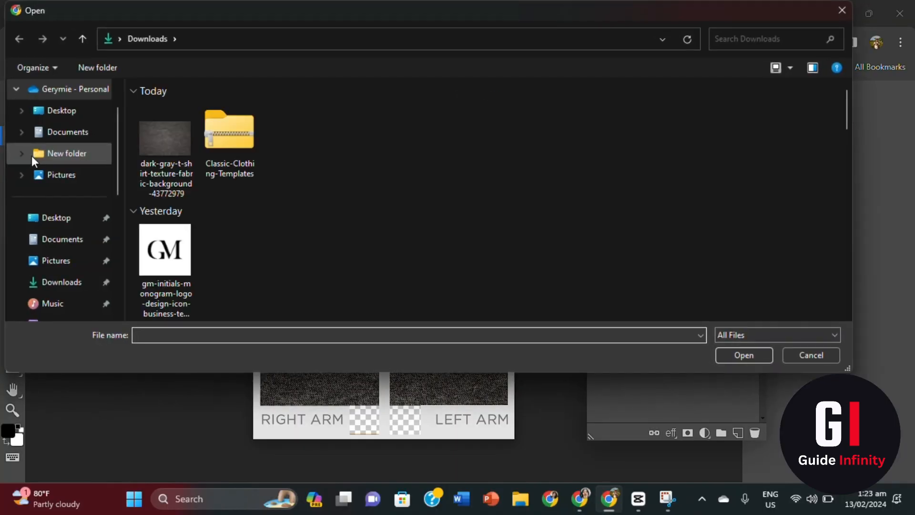
click(162, 266)
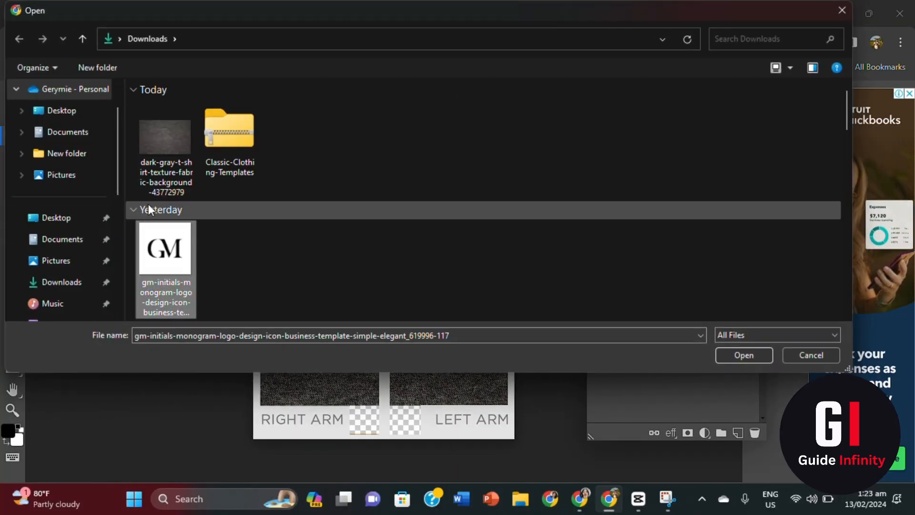
click(759, 356)
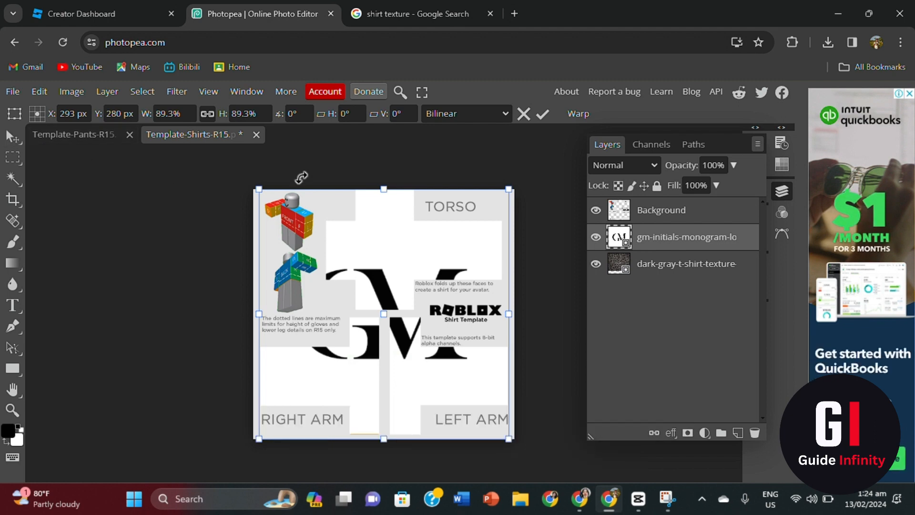
- Shrink the GM logo to 12.7%, rotate it -90.6°, and commit it on the torso front
drag(432, 193, 372, 338)
drag(401, 353, 406, 228)
drag(440, 314, 389, 257)
drag(405, 269, 390, 254)
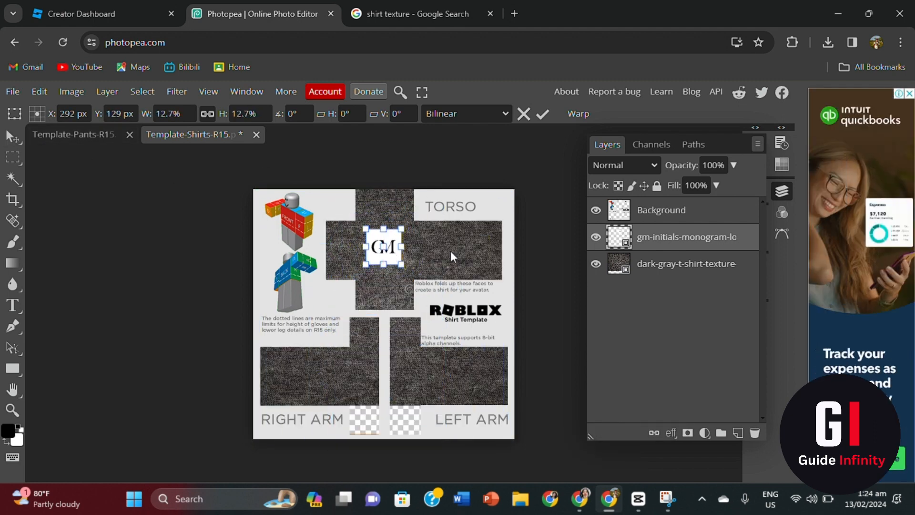
drag(387, 209, 342, 248)
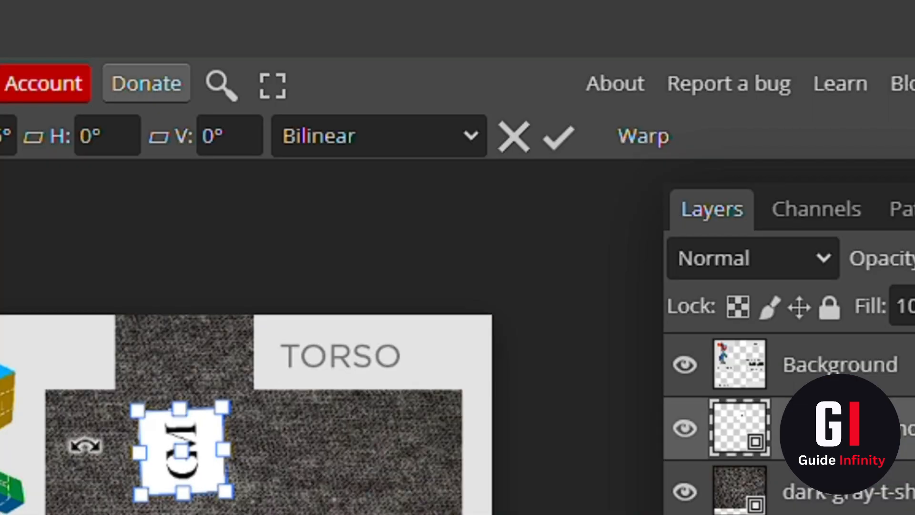
drag(85, 445, 85, 442)
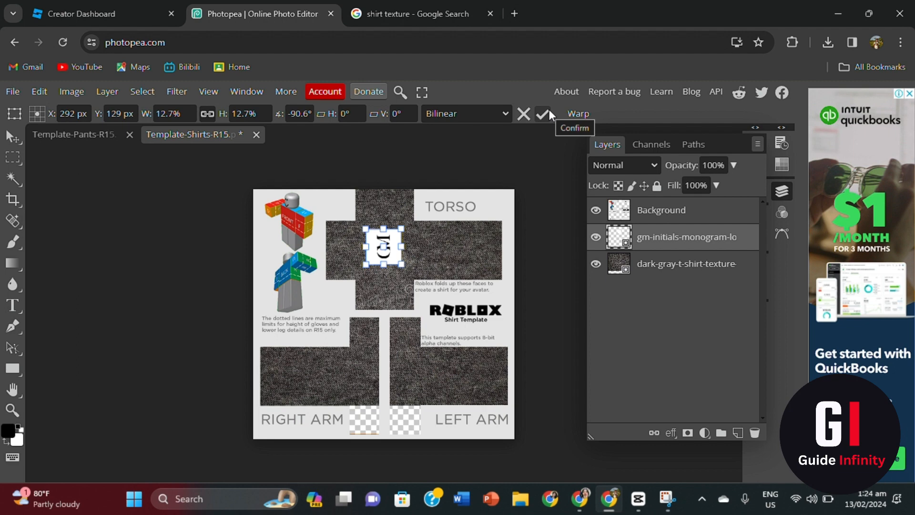
click(548, 110)
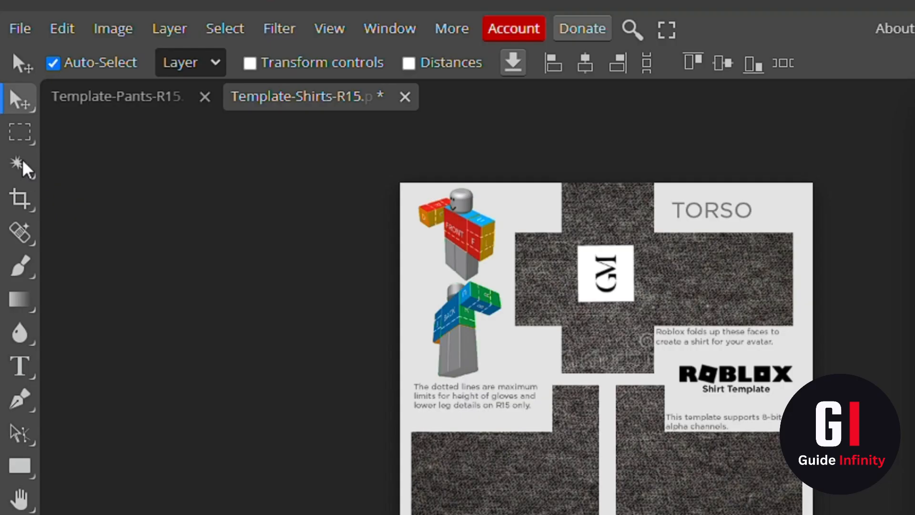
- Export the template as Template-Shirts-R15.jpg at 100% JPG quality
click(24, 33)
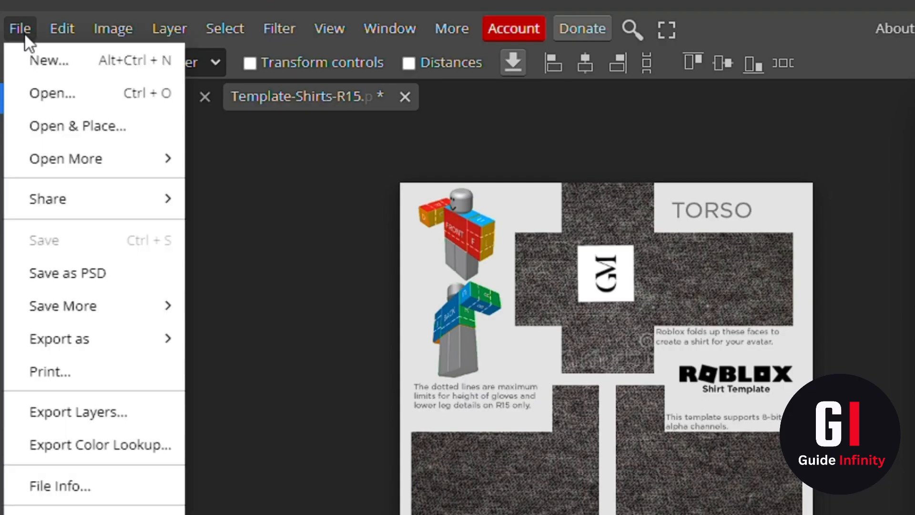
mouse_move(95, 341)
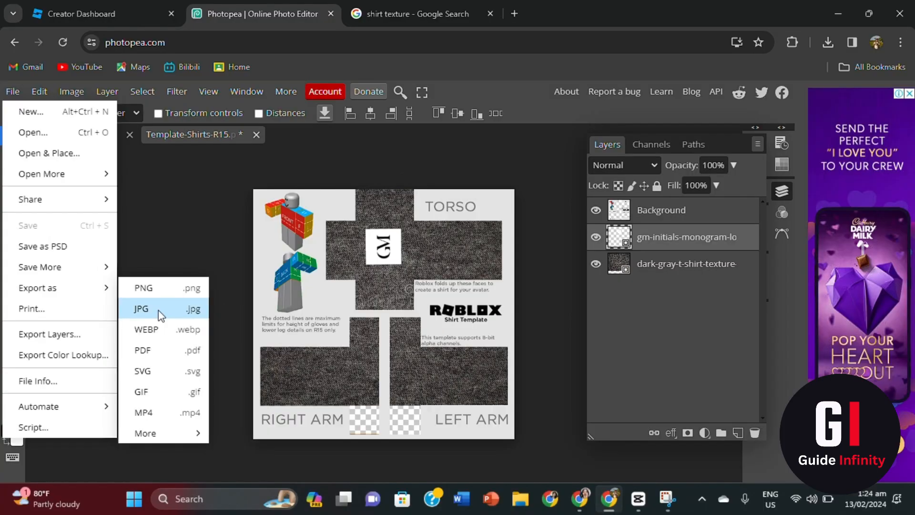
click(250, 373)
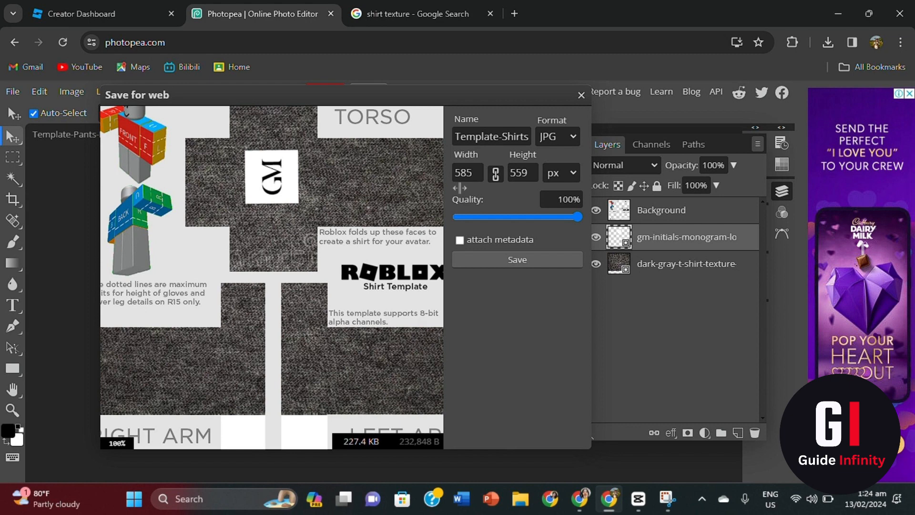
click(481, 136)
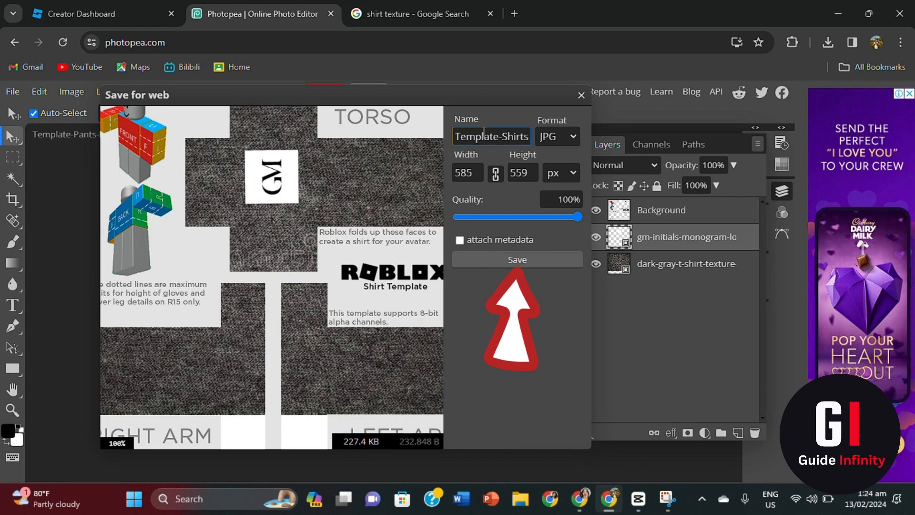
click(482, 261)
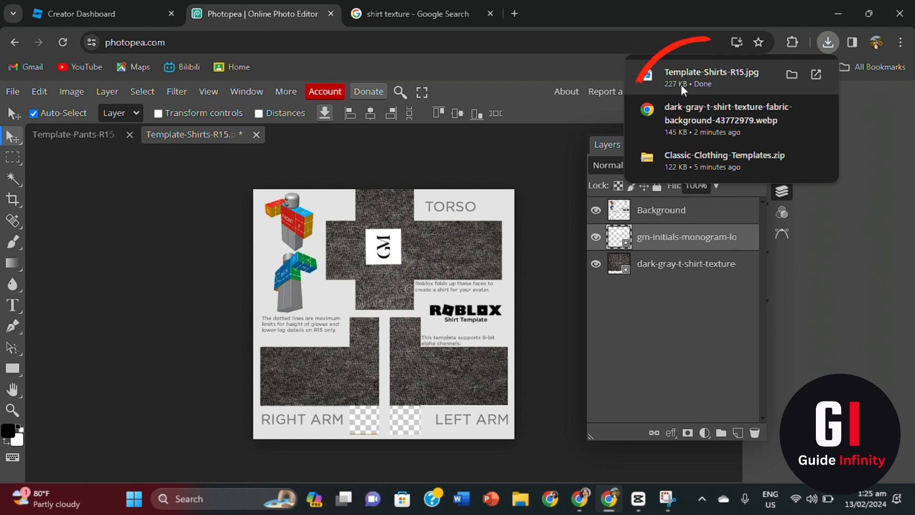
- Attach Template-Shirts-R15.jpg from Downloads to the Roblox Shirt upload page
click(71, 13)
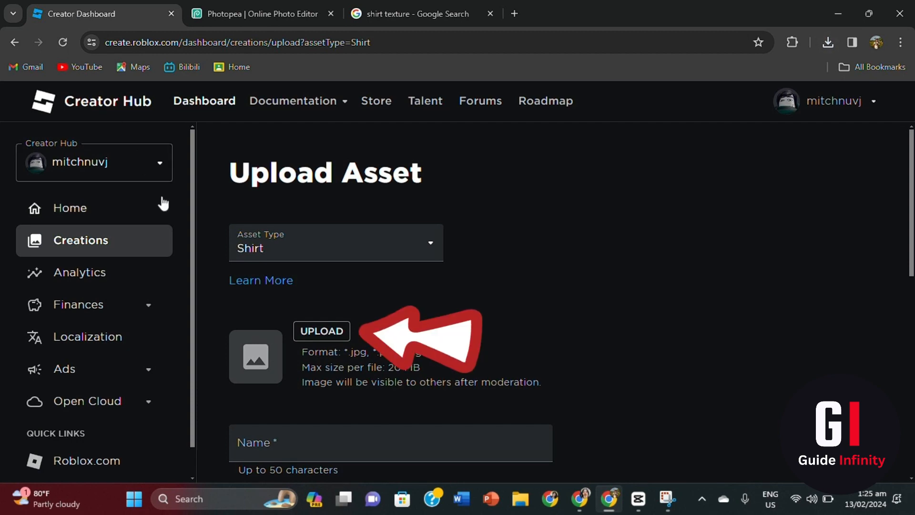
click(333, 331)
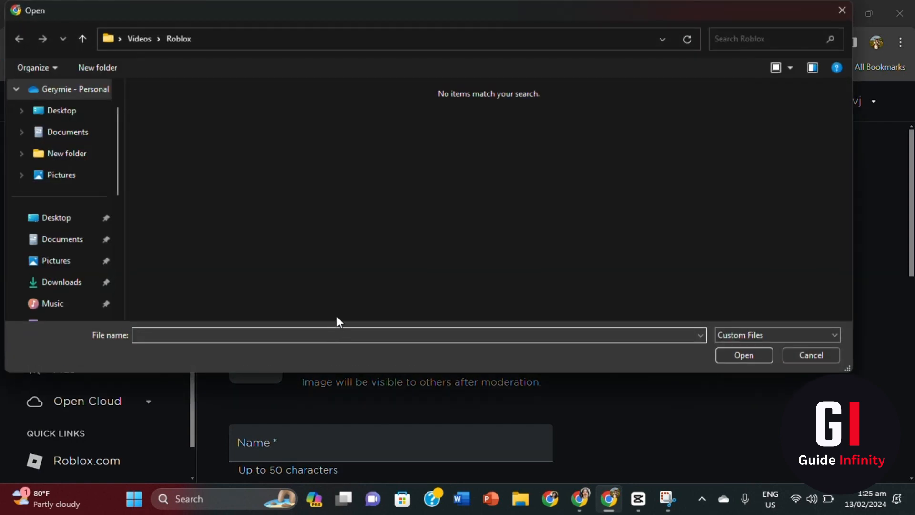
click(82, 281)
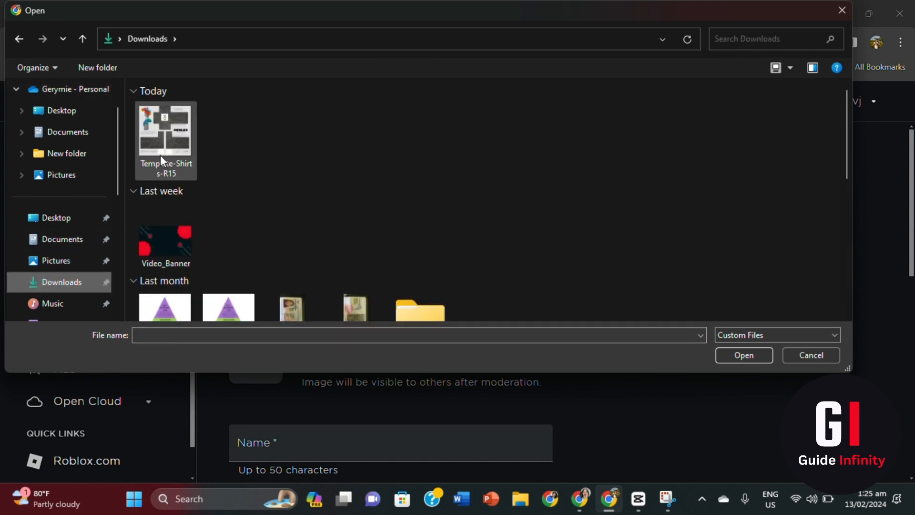
click(160, 155)
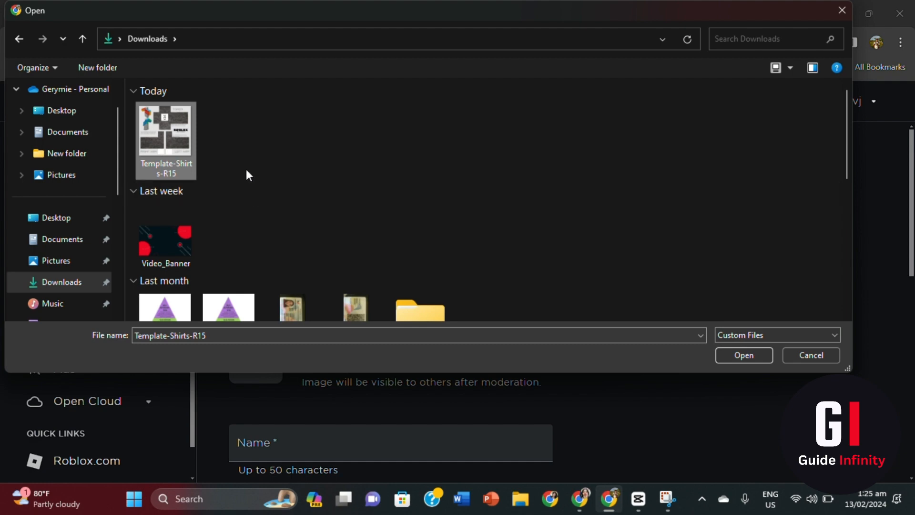
click(734, 356)
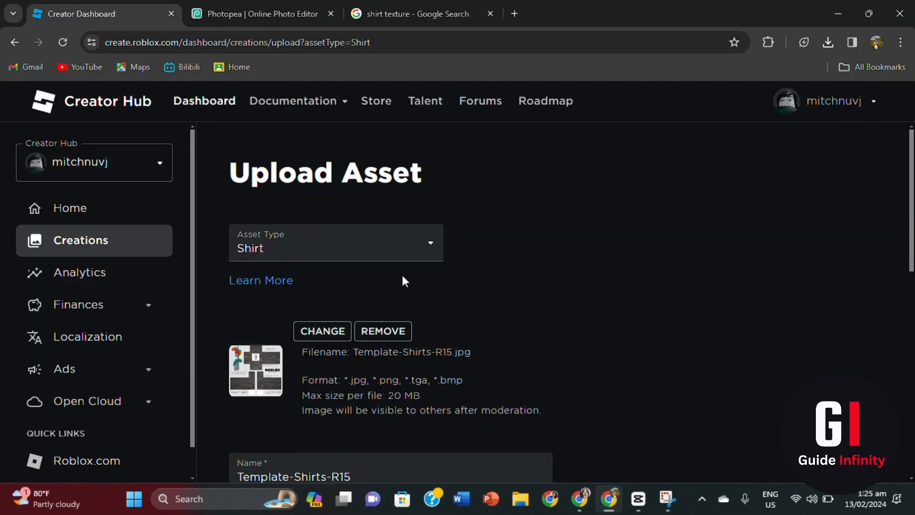
- Replace the shirt's name with GM2
scroll(402, 275, down, 3)
drag(352, 343, 228, 352)
text(GM2)
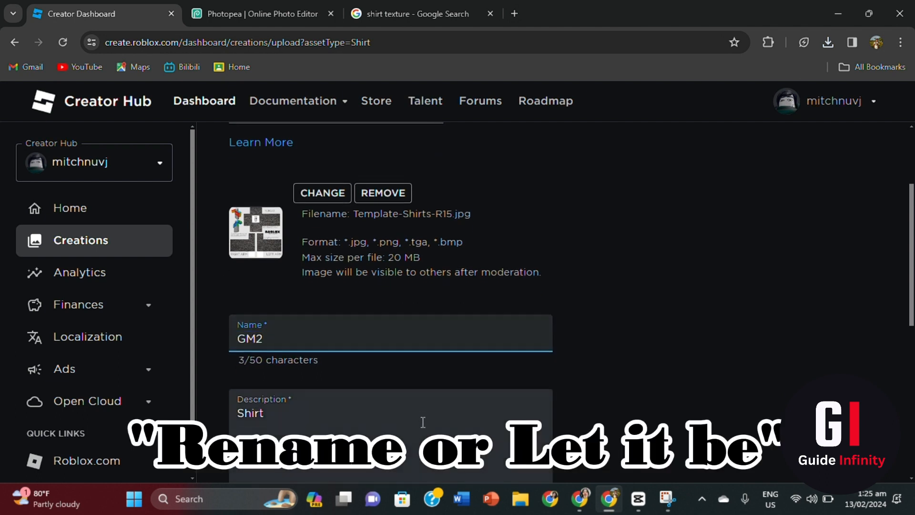
- Upload the GM2 shirt and confirm paying the 10 Robux fee
scroll(313, 351, down, 2)
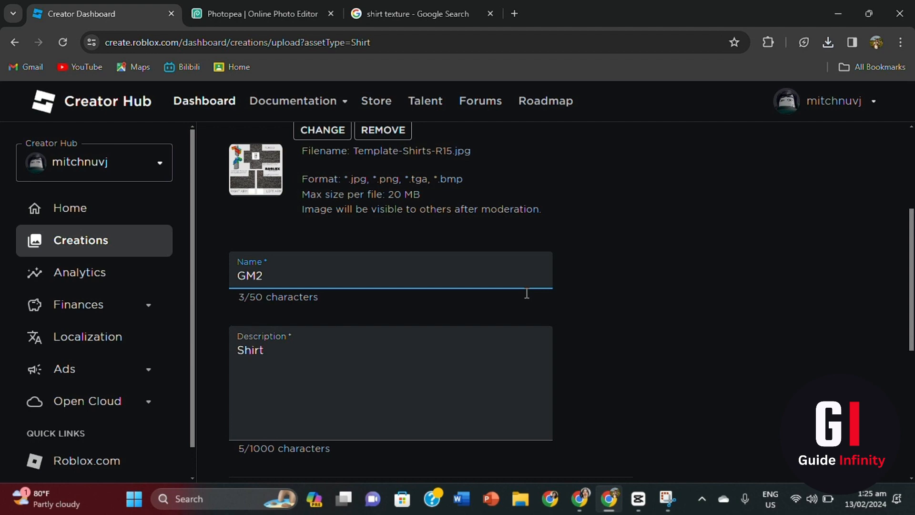
scroll(526, 293, down, 3)
click(391, 401)
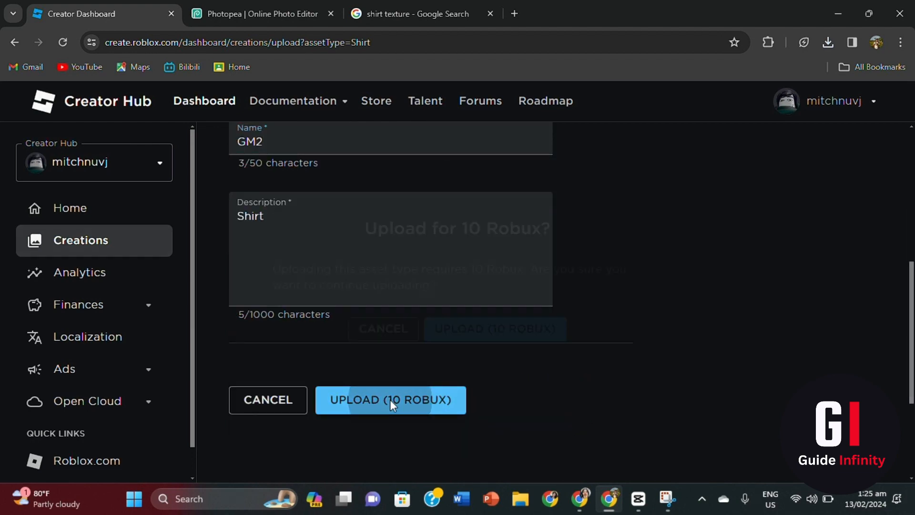
drag(370, 233, 556, 232)
click(558, 236)
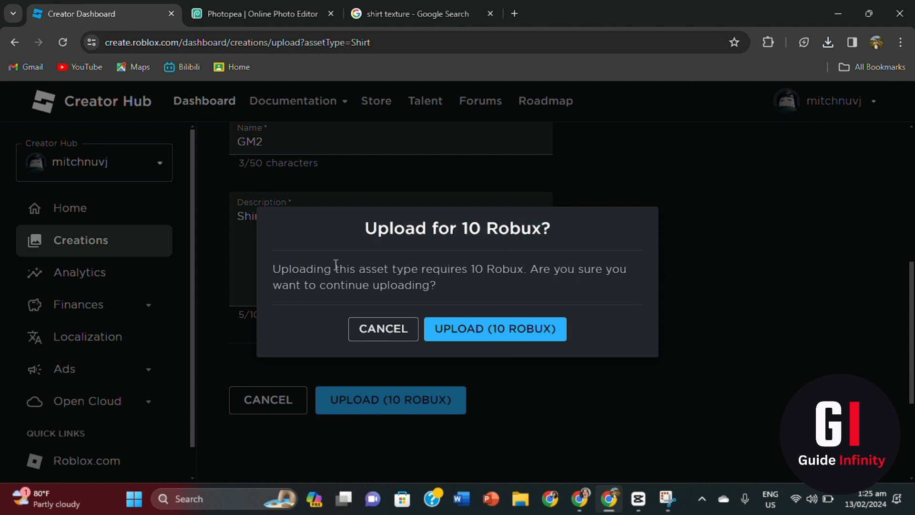
drag(276, 272, 524, 280)
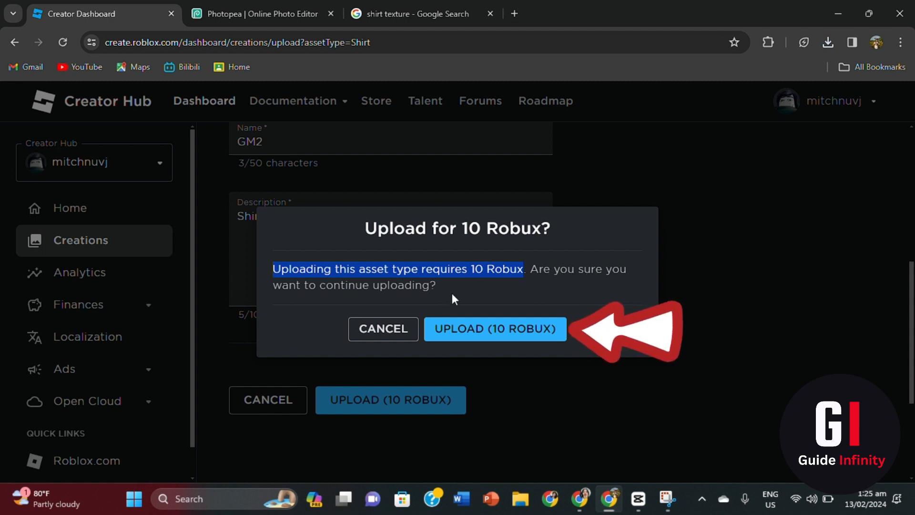
click(465, 333)
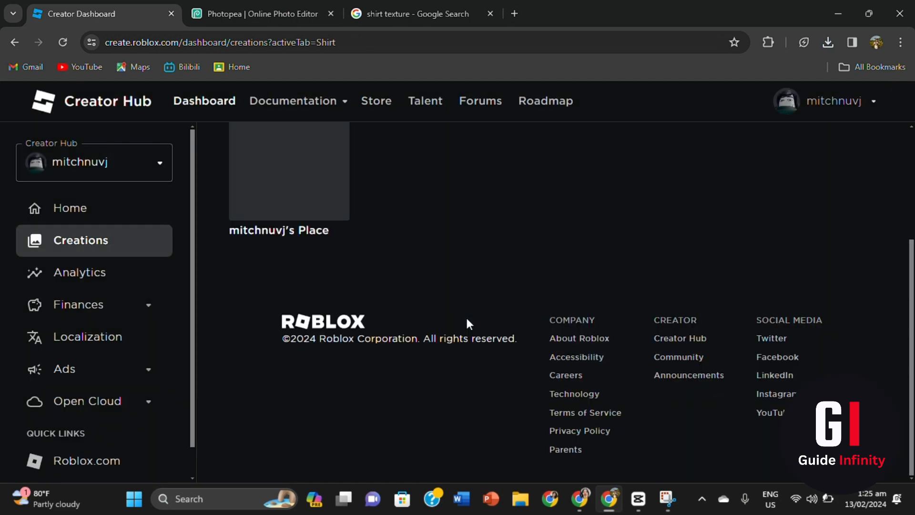
- View the starter place on Roblox, then browse the profile's Creations down to the Clothing section
click(333, 249)
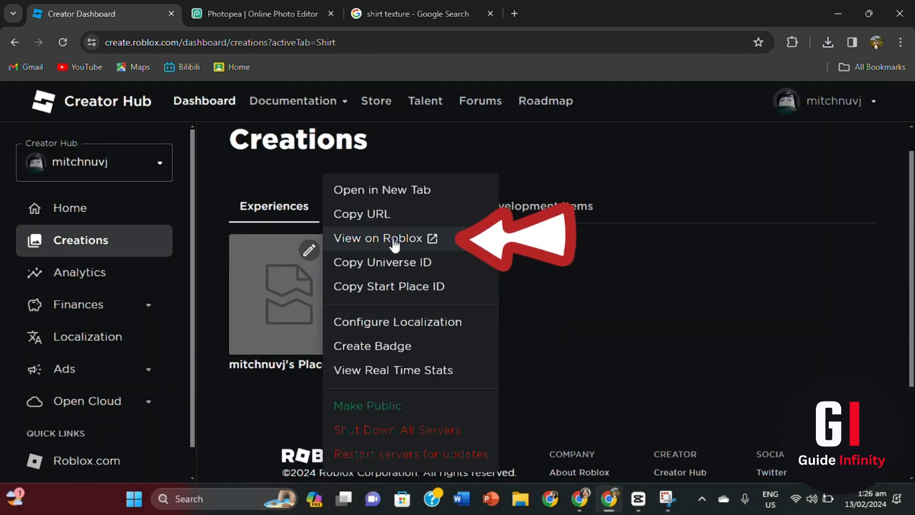
click(434, 238)
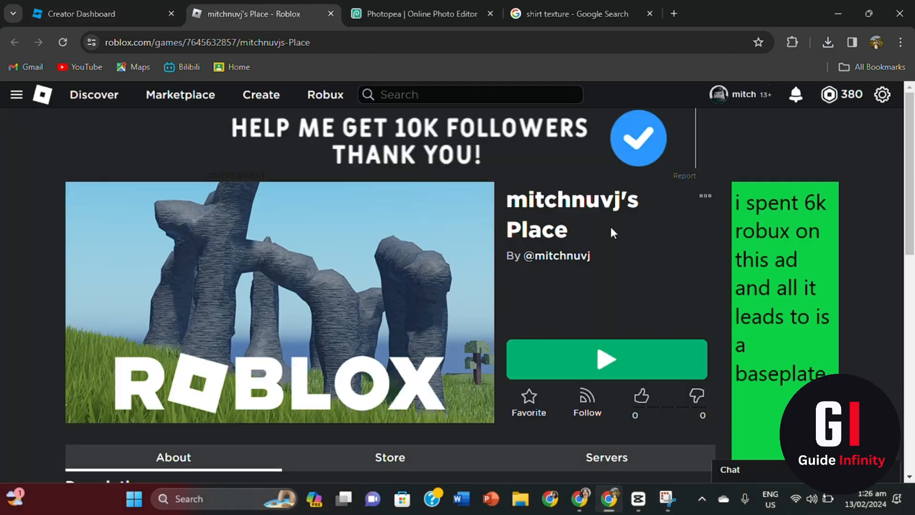
click(733, 95)
scroll(810, 256, down, 2)
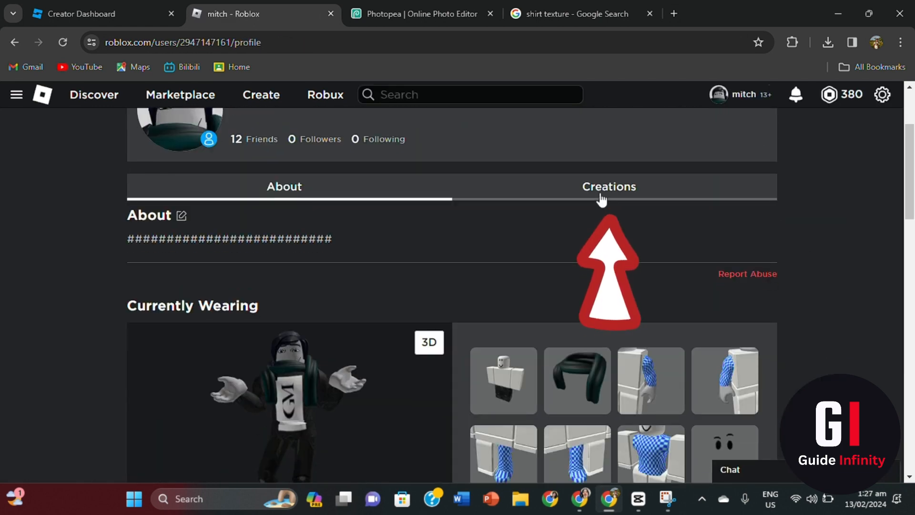
click(601, 199)
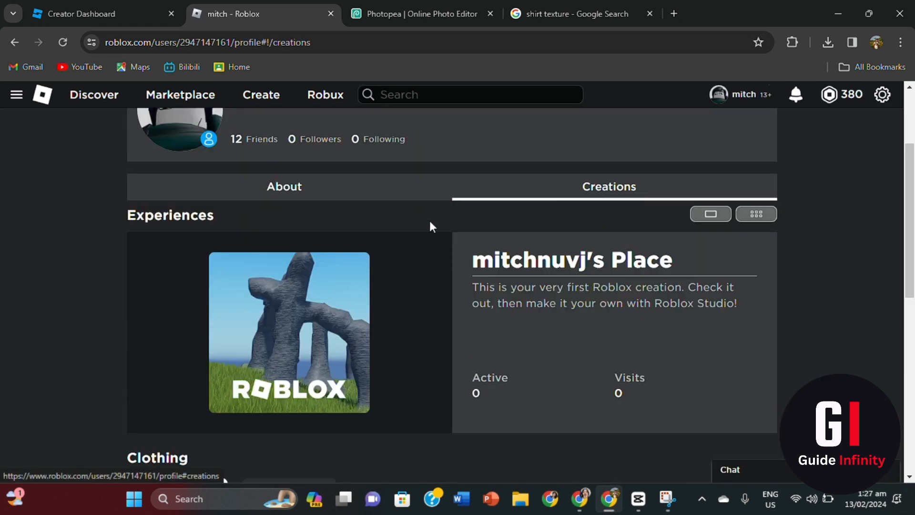
scroll(416, 224, down, 4)
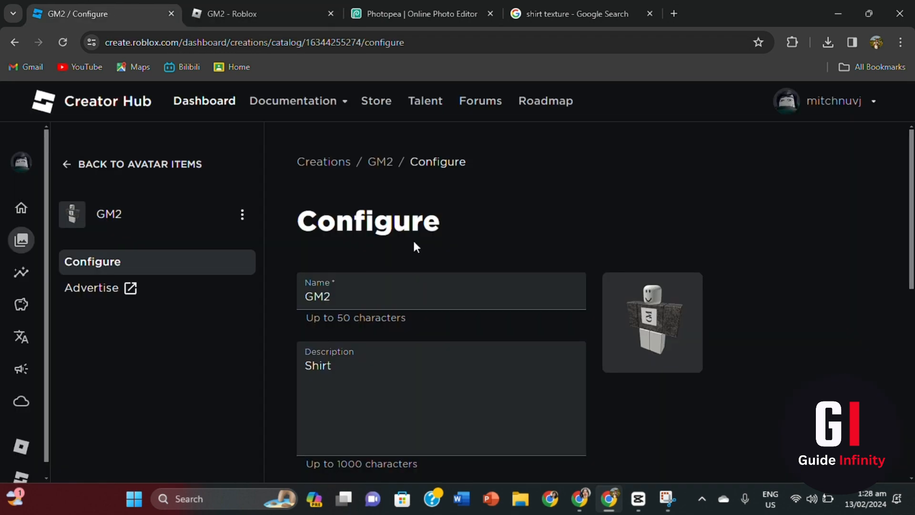
scroll(412, 239, down, 2)
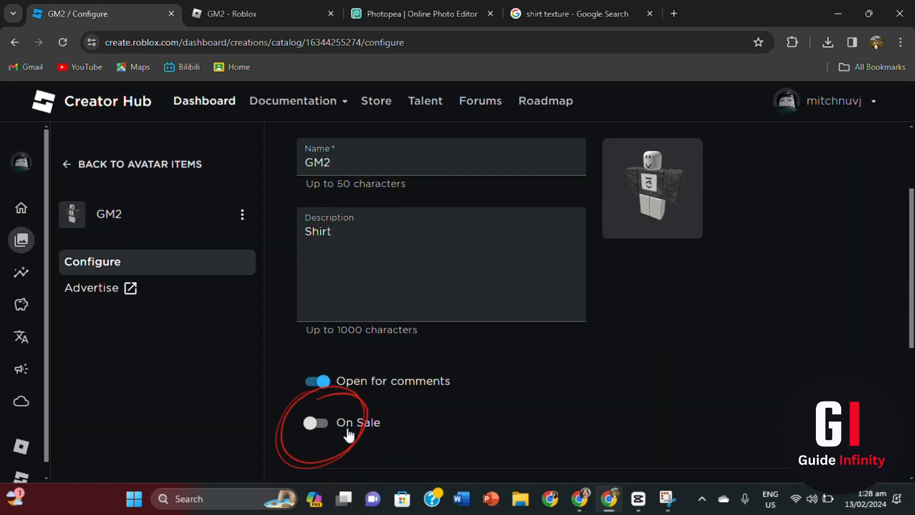
- Put the GM2 shirt on sale with a price of 4
click(348, 431)
scroll(462, 315, down, 3)
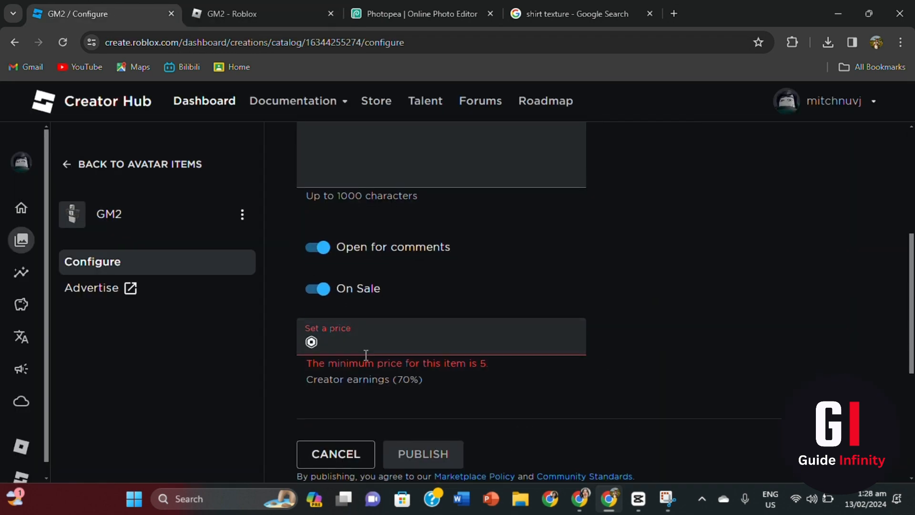
click(386, 341)
text(4)
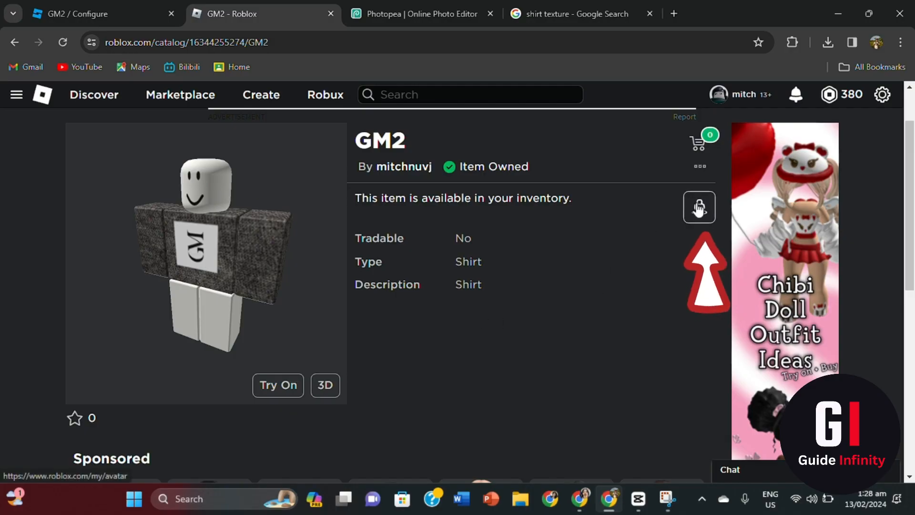
- Equip the GM2 shirt on the avatar in the Avatar Editor
click(698, 208)
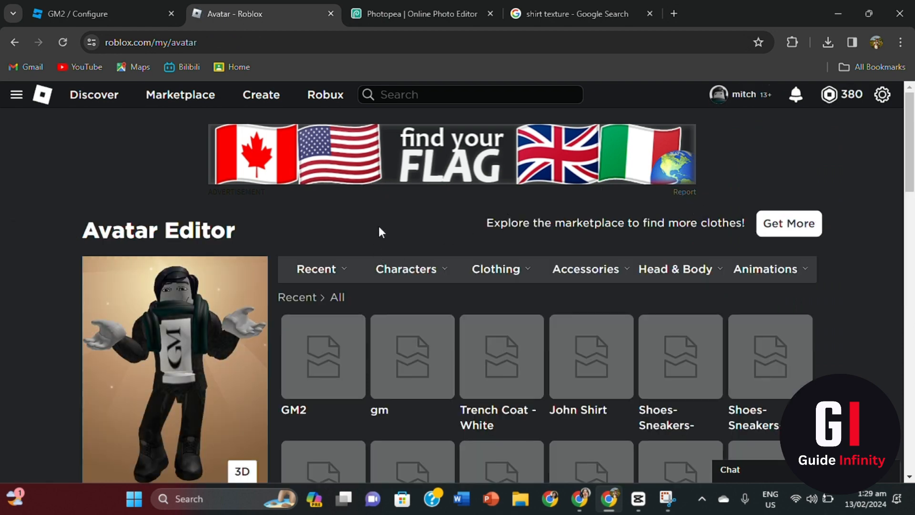
scroll(378, 225, down, 1)
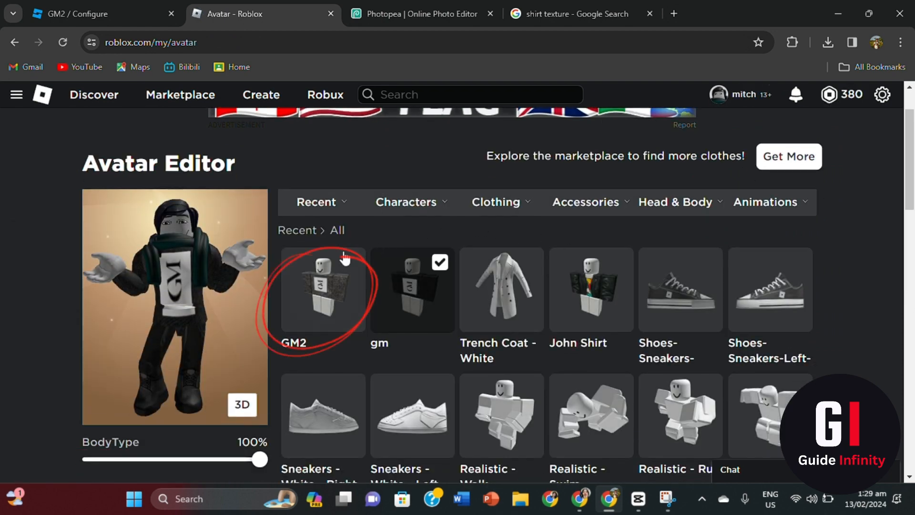
click(320, 300)
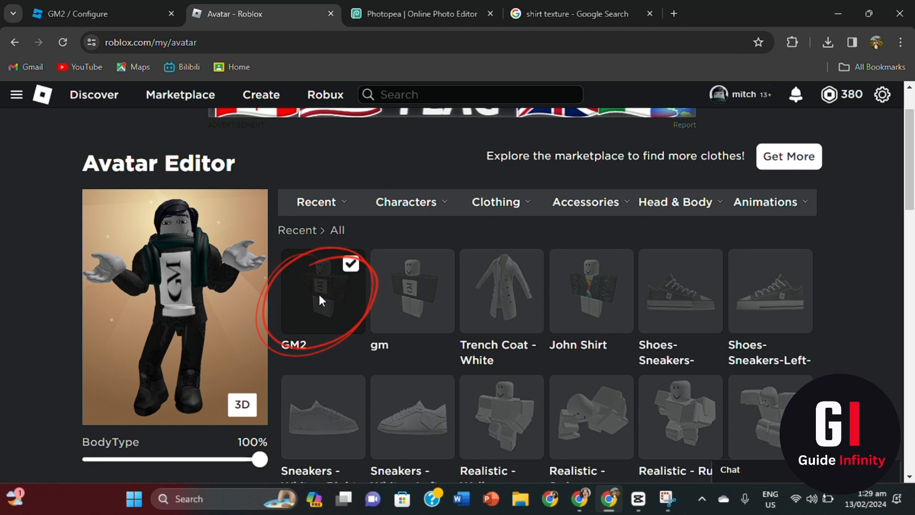